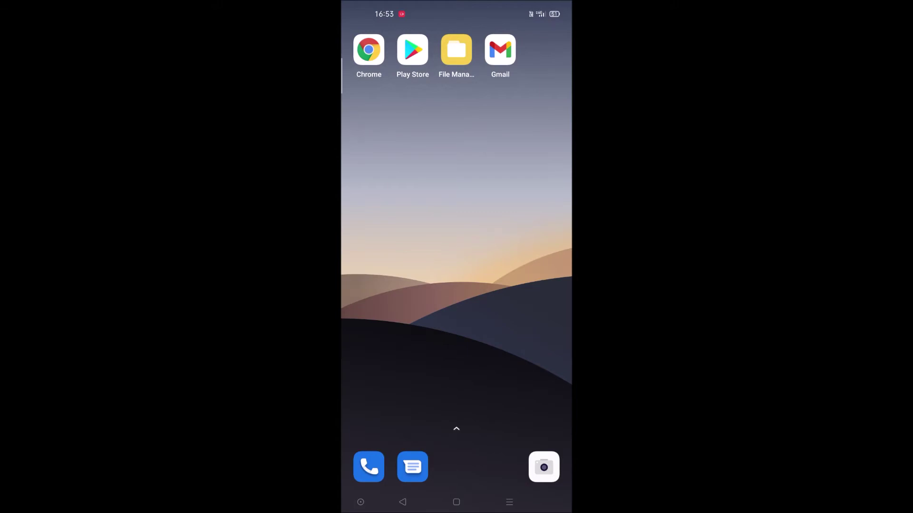
# Scan the C.S. Lewis quote image from recent images and dismiss the survey popup
pyautogui.click(413, 49)
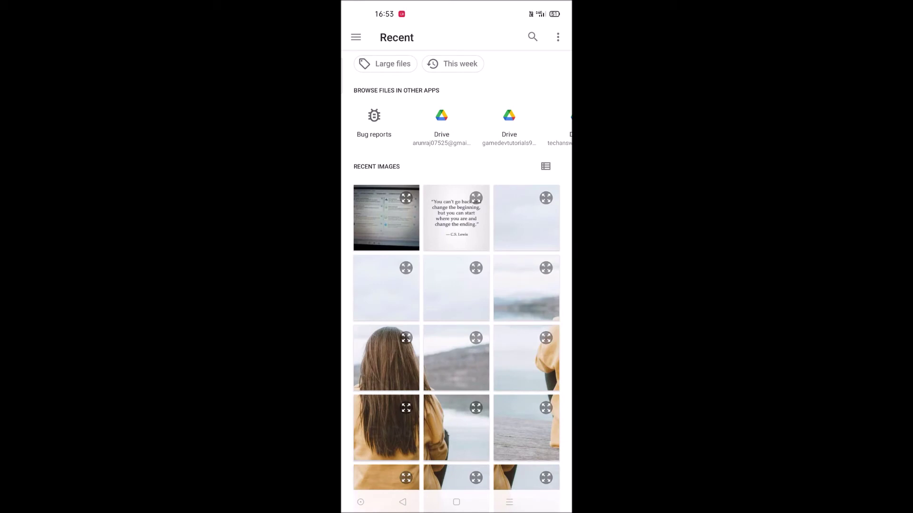
pyautogui.click(476, 198)
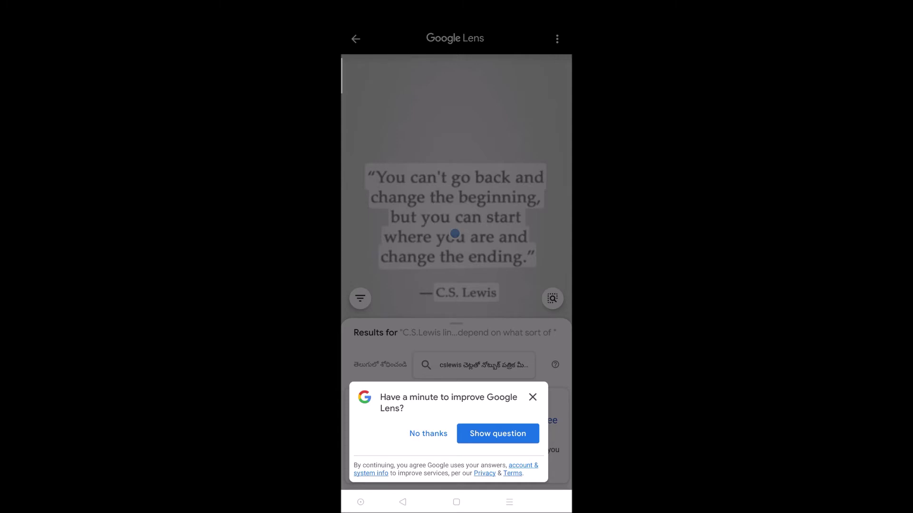
pyautogui.press('Escape')
# Select the whole C.S. Lewis quote text and copy it
pyautogui.click(389, 177)
pyautogui.moveTo(399, 187); pyautogui.dragTo(540, 269)
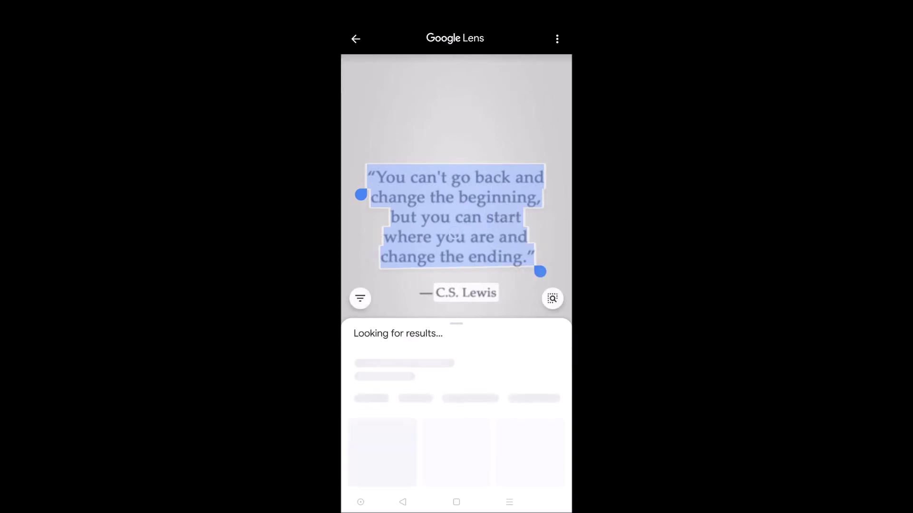
pyautogui.click(380, 359)
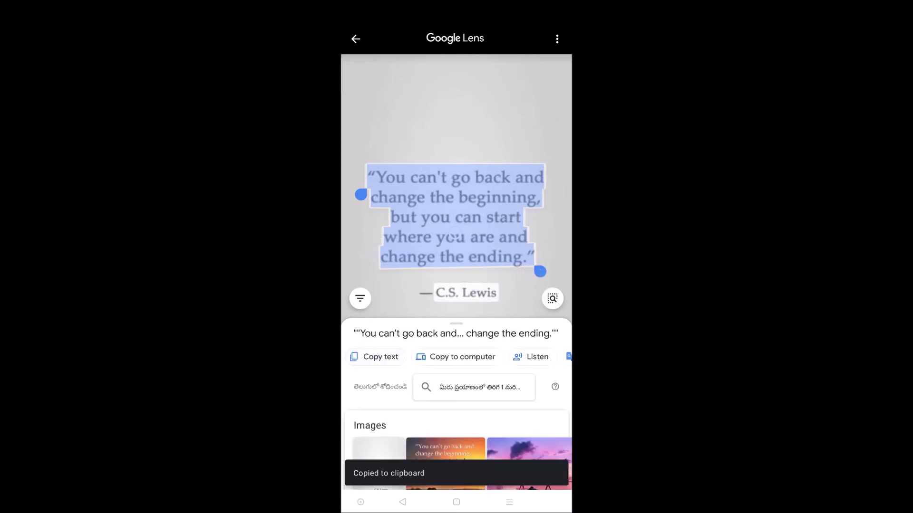
# Go to the home screen and open the app drawer
pyautogui.click(456, 502)
pyautogui.moveTo(454, 428); pyautogui.dragTo(454, 178)
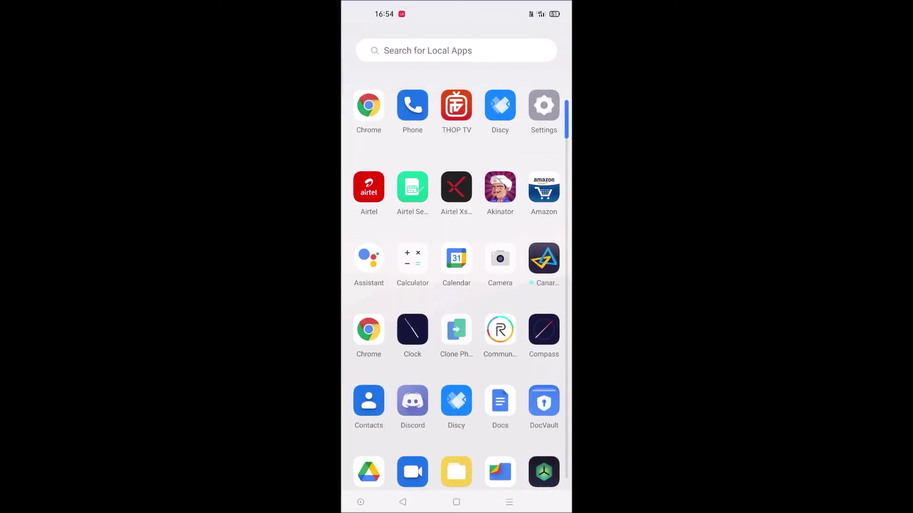
pyautogui.moveTo(457, 393); pyautogui.dragTo(457, 214)
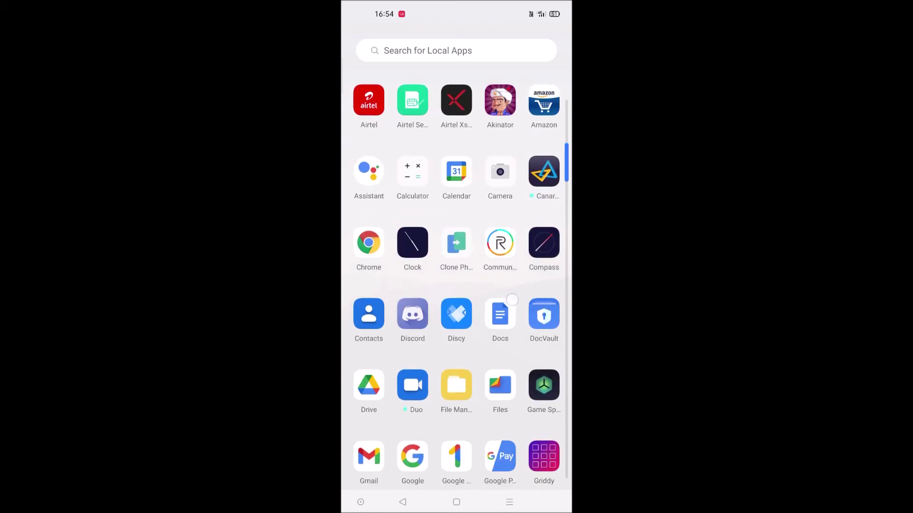
pyautogui.moveTo(457, 393); pyautogui.dragTo(456, 228)
pyautogui.moveTo(457, 393); pyautogui.dragTo(457, 179)
# Paste the C.S. Lewis quote into WhatsApp's top chat, send it, then go home
pyautogui.click(412, 447)
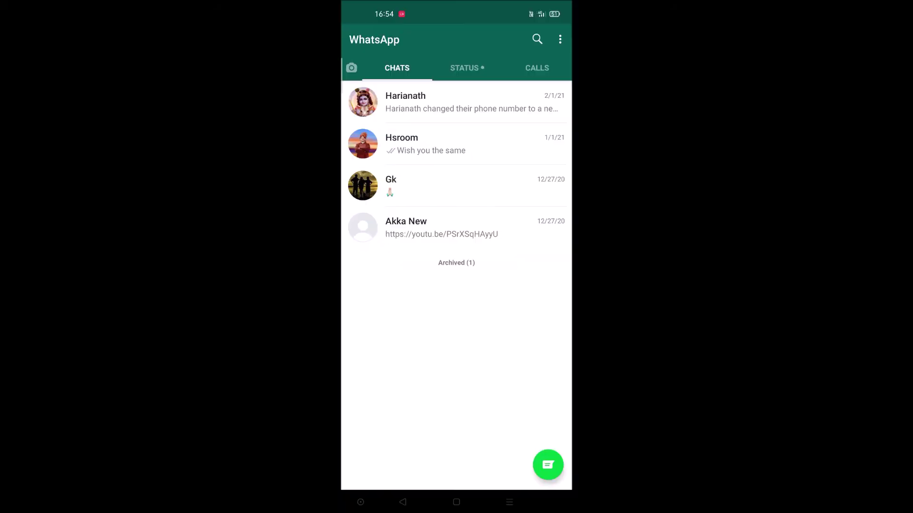
pyautogui.click(442, 100)
pyautogui.click(424, 474)
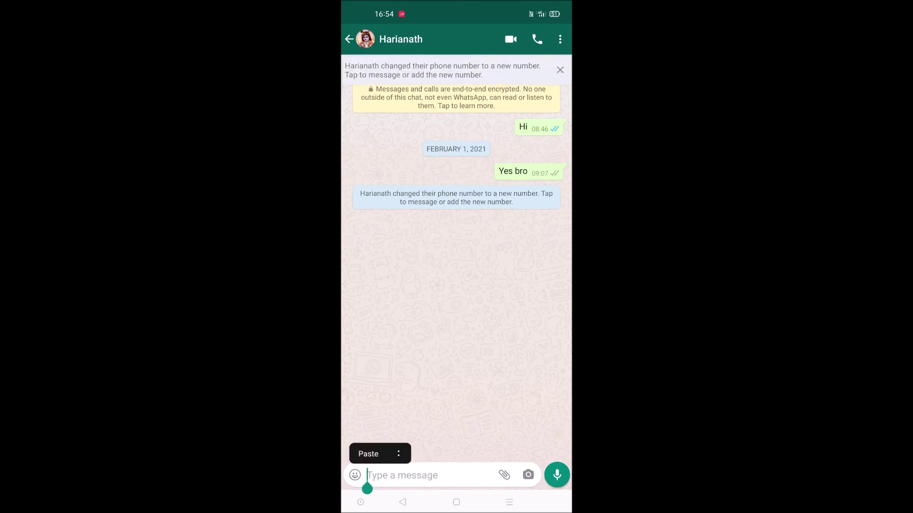
pyautogui.click(371, 453)
pyautogui.click(556, 475)
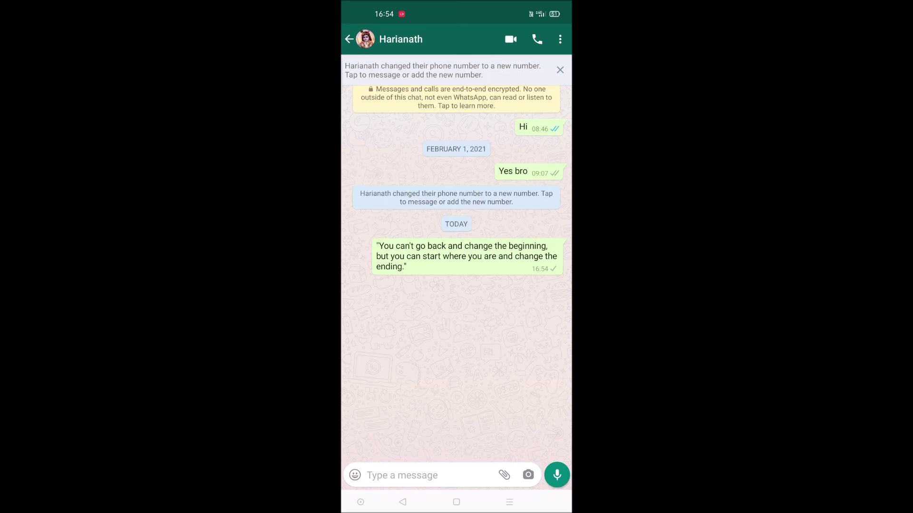
pyautogui.click(457, 502)
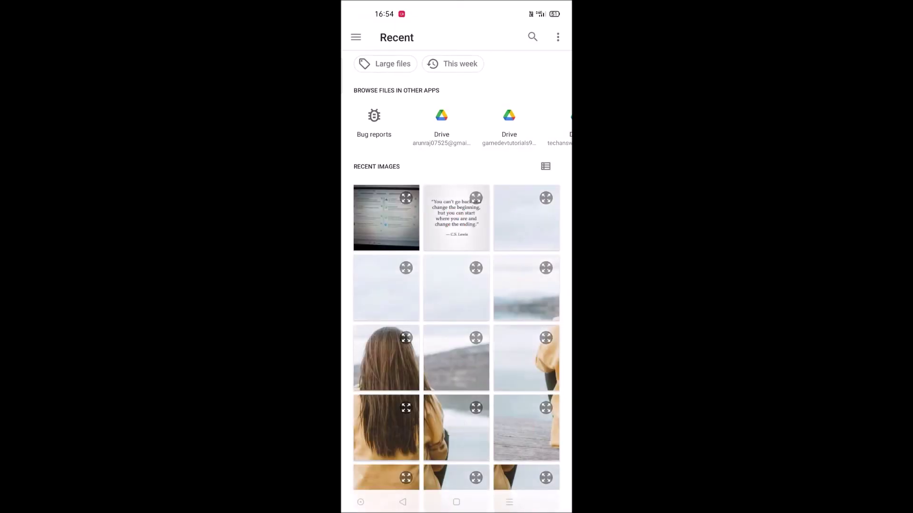
# Rescan the quote image and select its full quote text
pyautogui.click(464, 223)
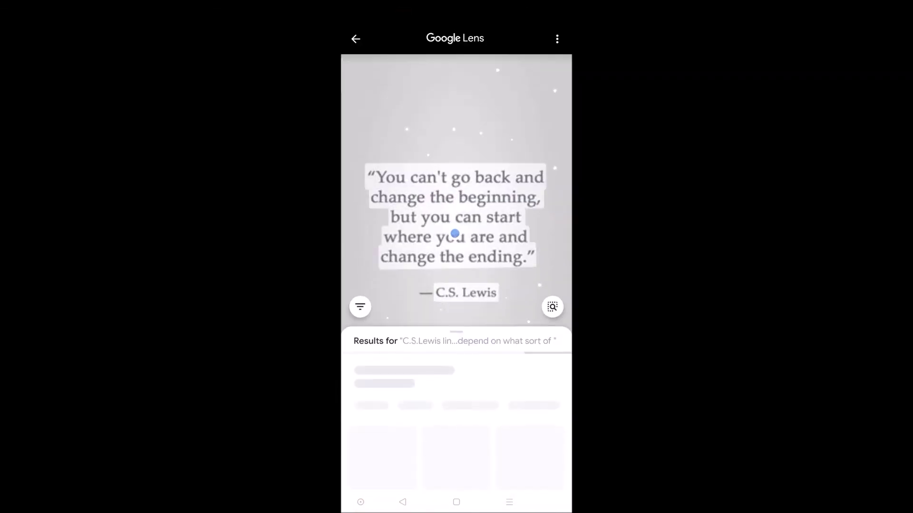
pyautogui.moveTo(389, 179); pyautogui.dragTo(540, 271)
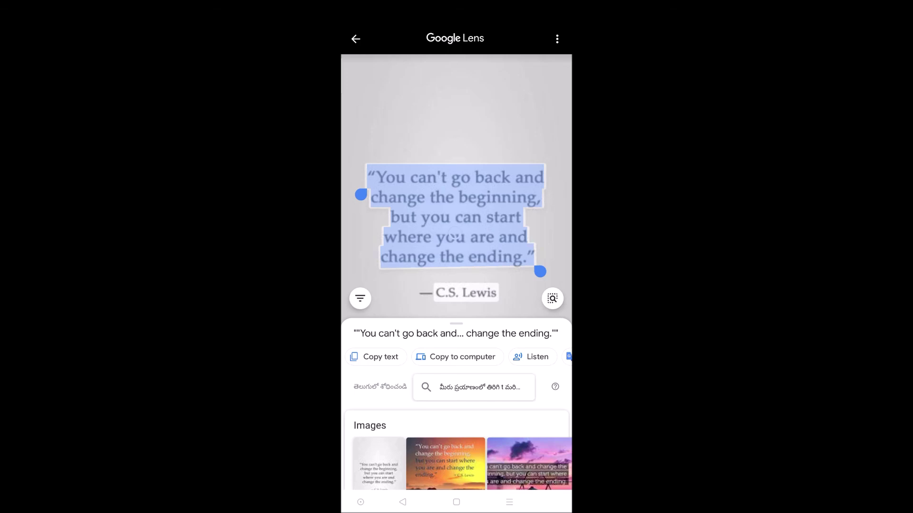